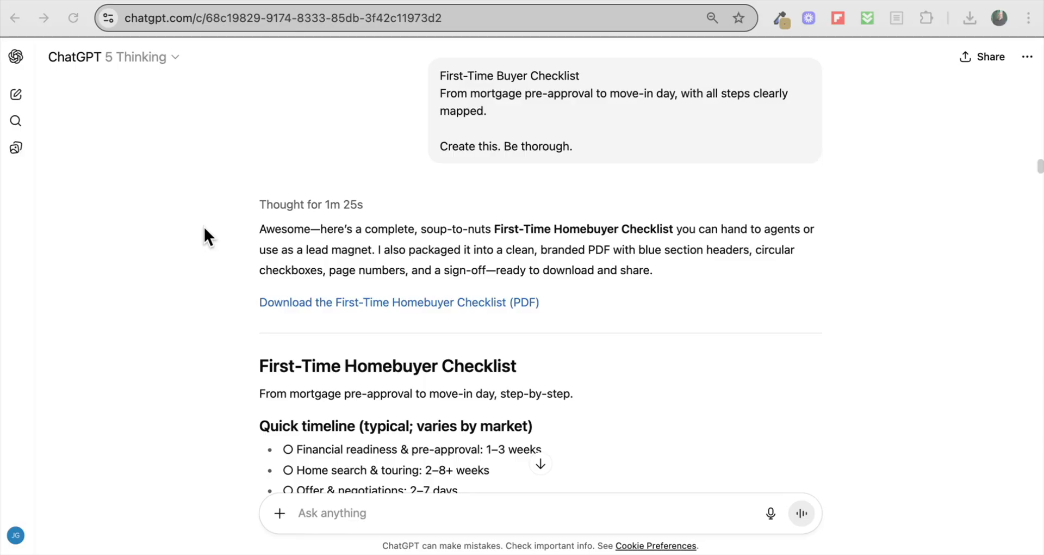
Step: Review the First-Time Buyer Checklist prompt and the generated checklist sections in the ChatGPT conversation
left_click(593, 76)
left_click_drag(580, 72, 447, 72)
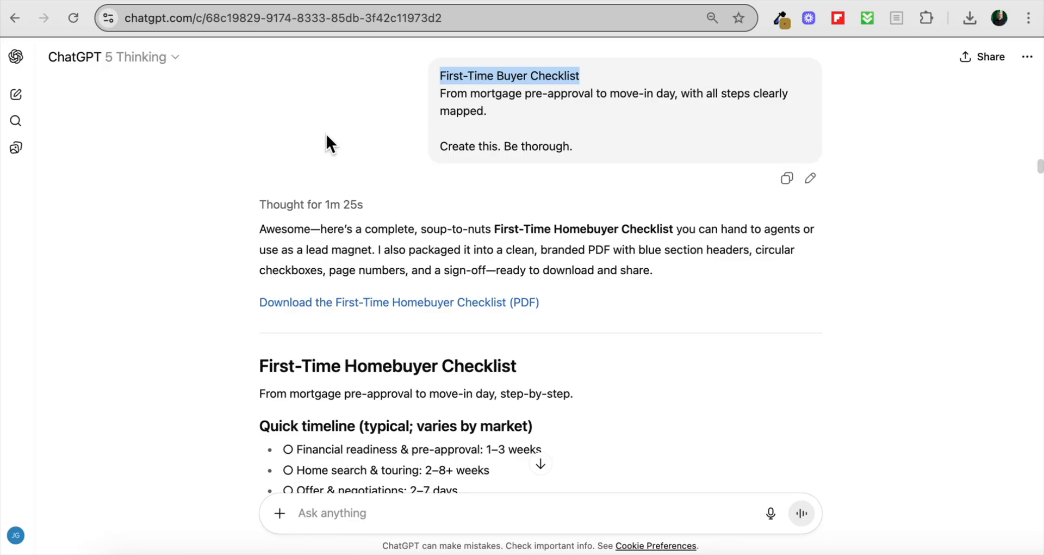
scroll(186, 219, "down", 3)
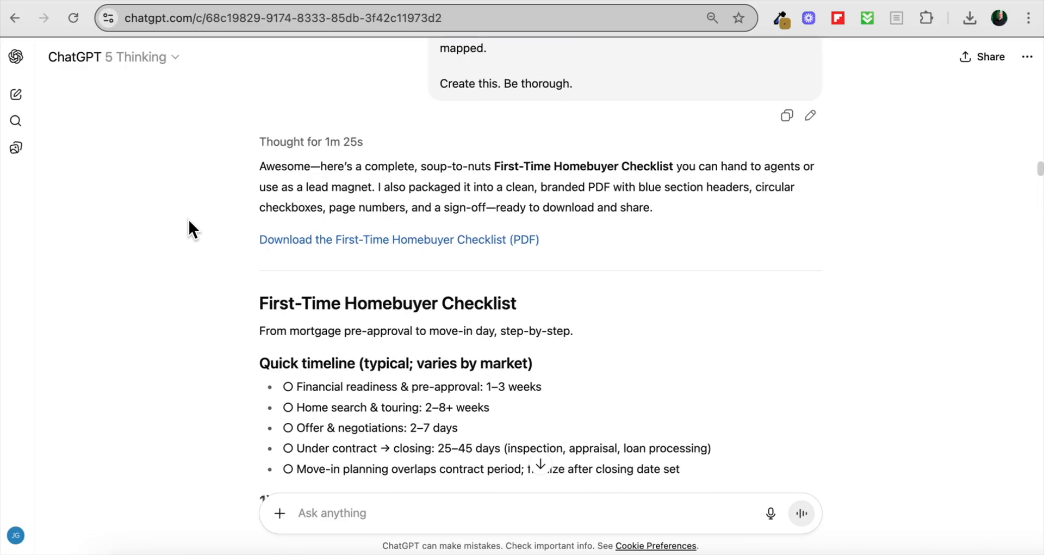
scroll(193, 223, "down", 3)
left_click_drag(259, 163, 322, 325)
scroll(321, 326, "down", 15)
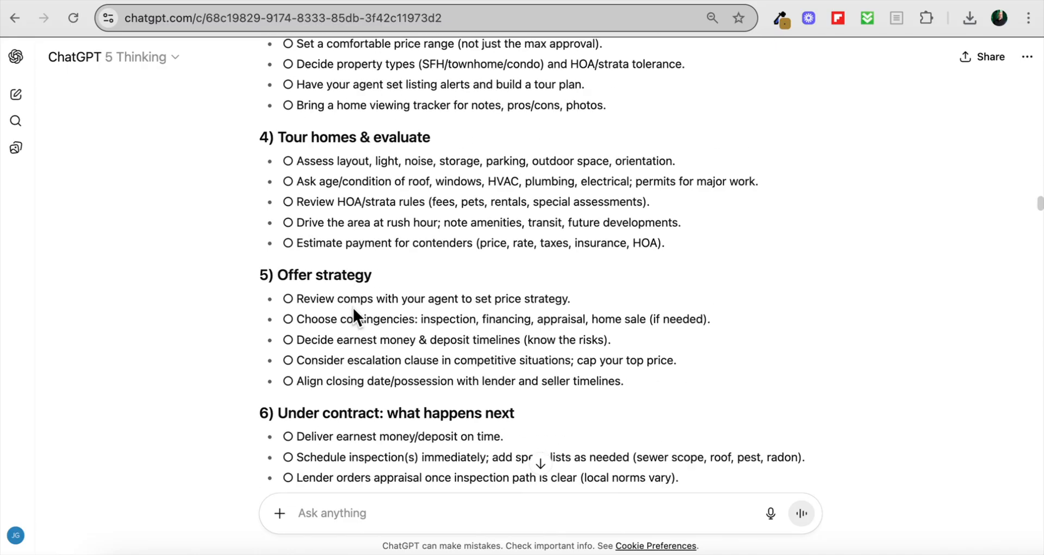
scroll(301, 269, "down", 6)
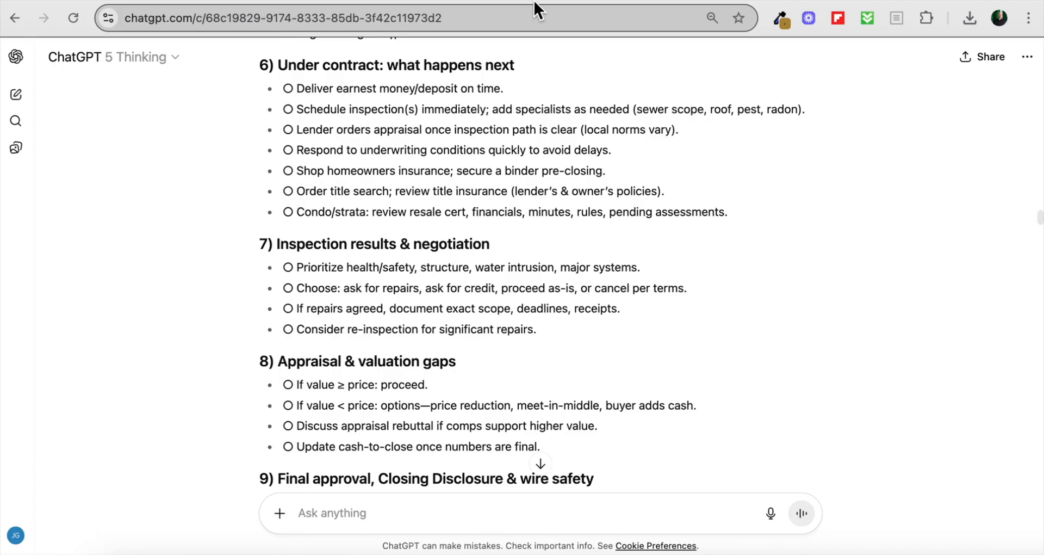
Step: Switch to the downloaded First-Time Homebuyer Checklist PDF, look through its first pages, and return to the browser
key("super+Tab")
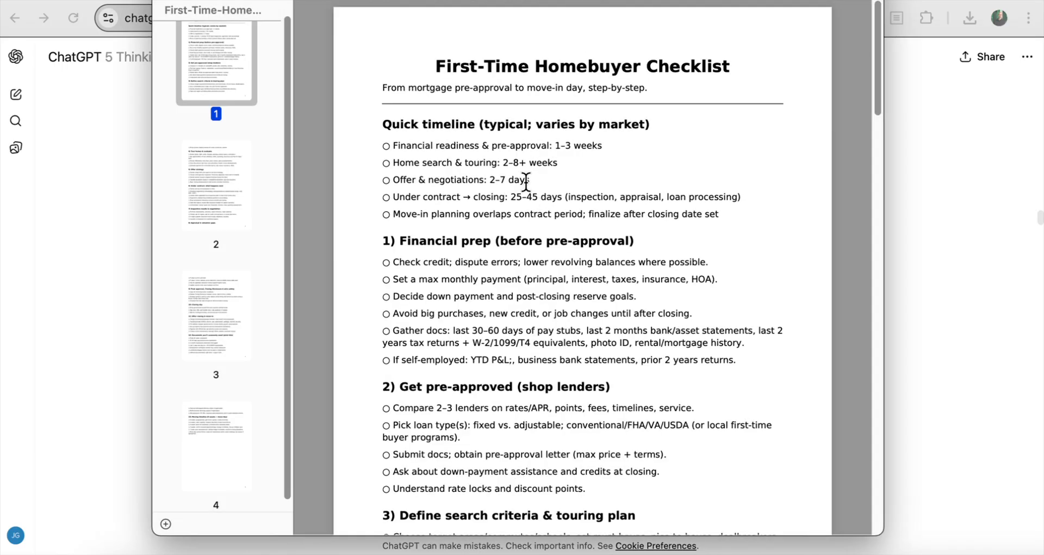
scroll(522, 180, "down", 5)
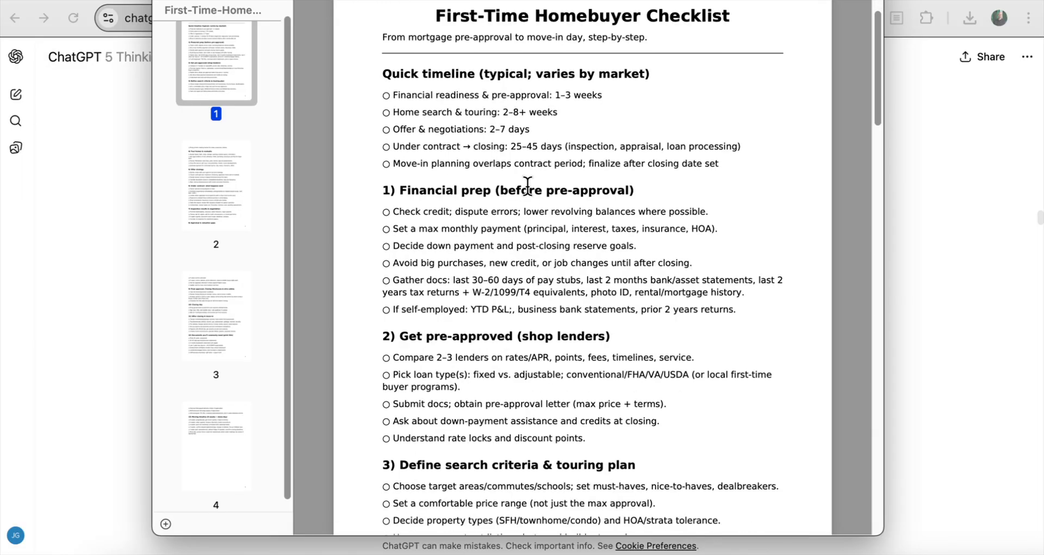
scroll(531, 190, "down", 5)
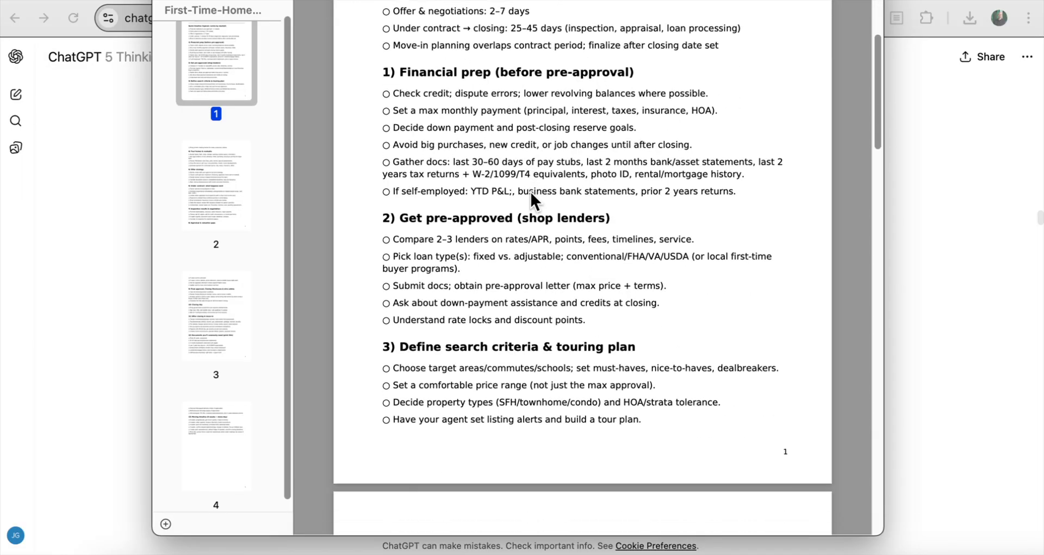
scroll(529, 192, "down", 5)
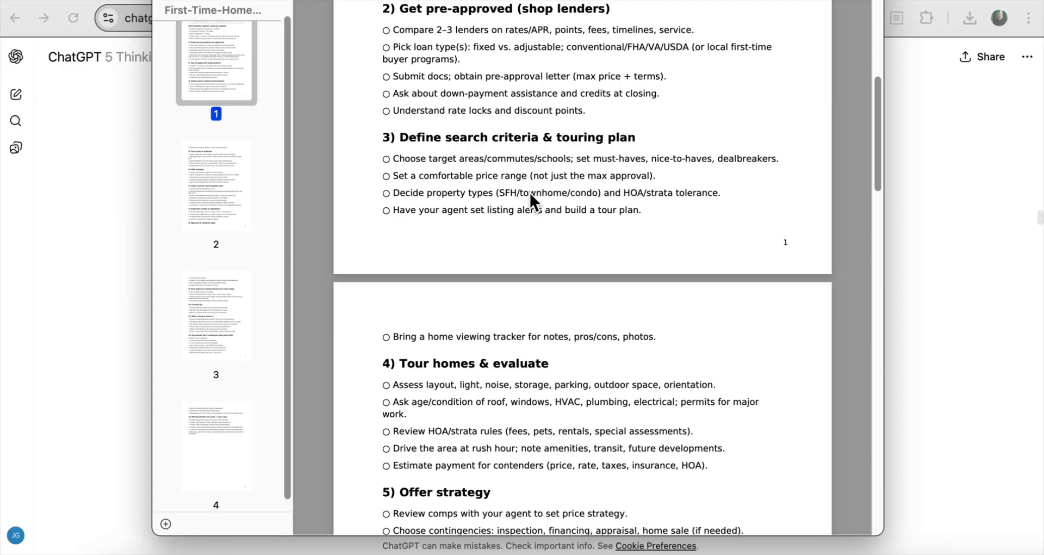
scroll(528, 190, "up", 10)
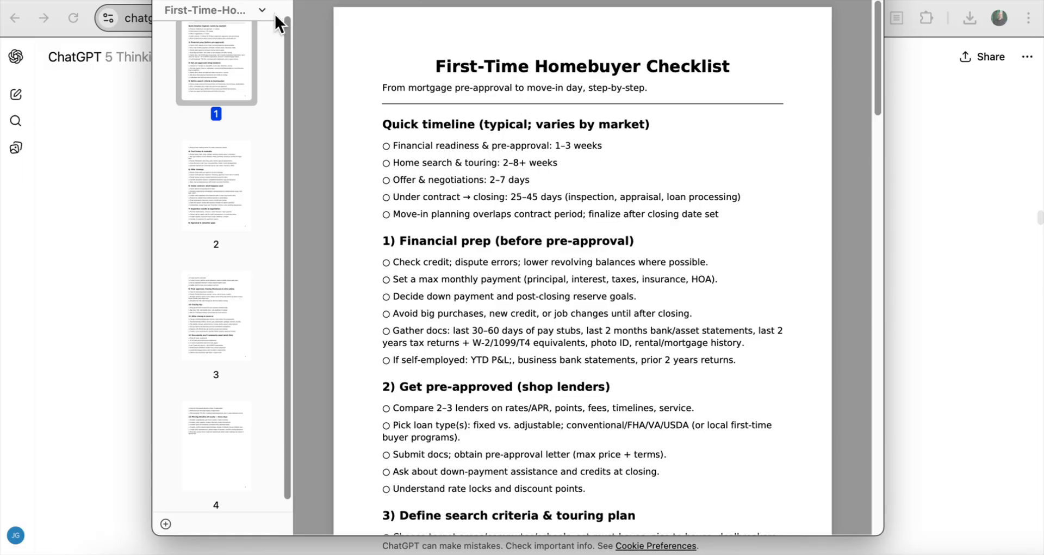
left_click(998, 0)
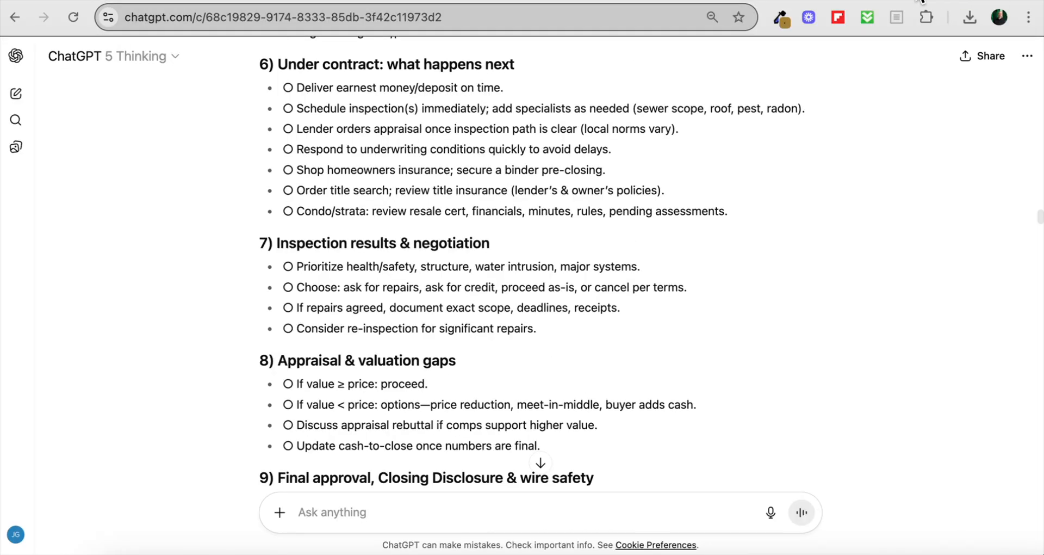
Step: Go to Canva's Free Online PDF Editor and upload First-Time-Homebuyer-Checklist-Simple-BoldHeadings.pdf for editing
left_click(894, 0)
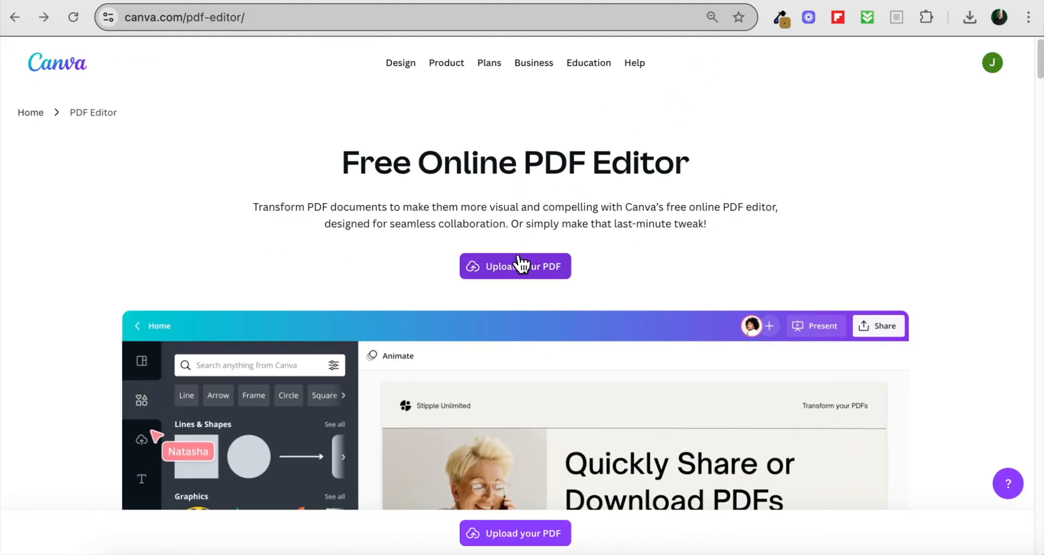
left_click(521, 264)
left_click(272, 159)
left_click(861, 491)
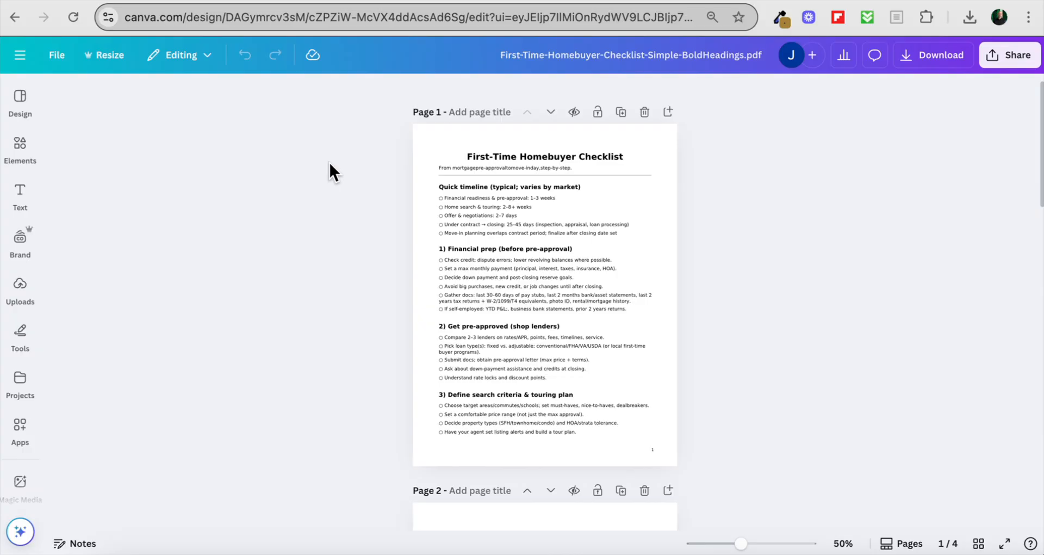
Step: Inspect page 1 at 68% zoom, checking that the Quick timeline and Financial prep text blocks are selectable
left_click_drag(741, 542, 750, 544)
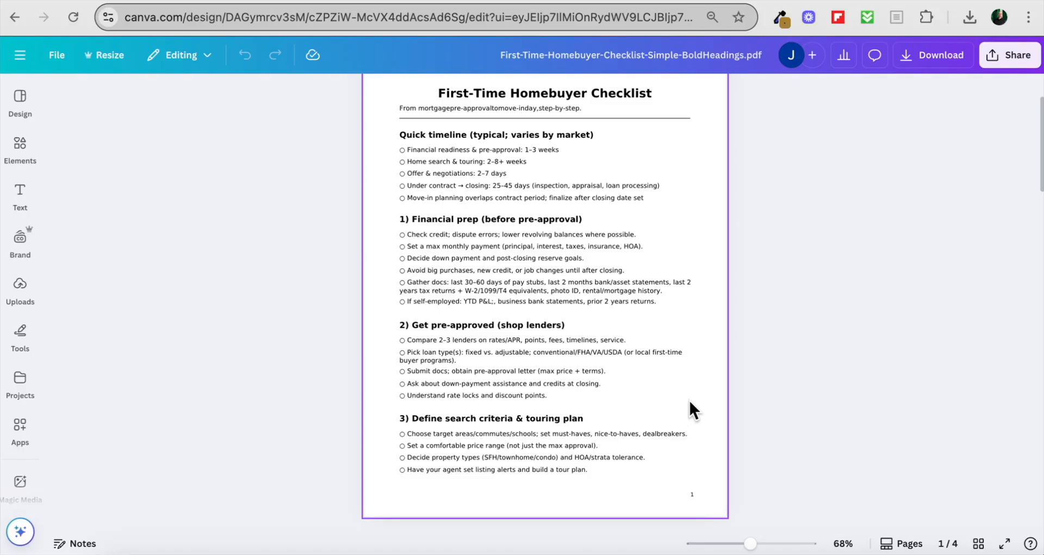
scroll(318, 266, "up", 2)
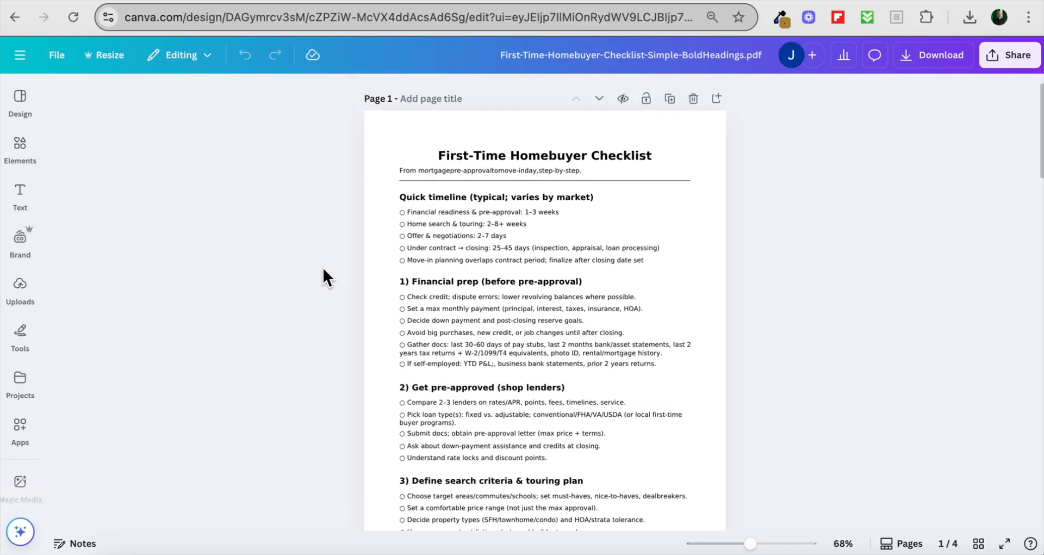
left_click(461, 234)
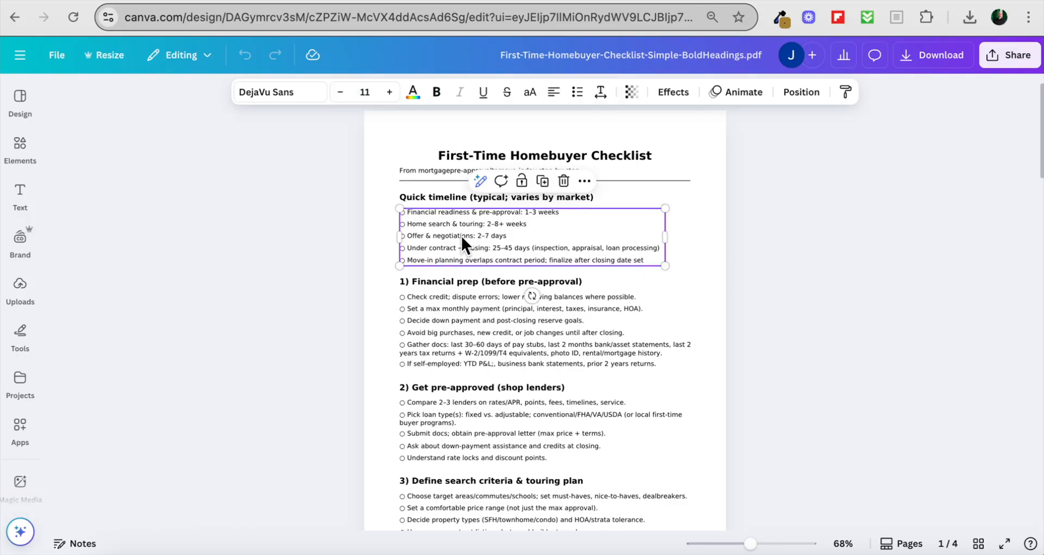
left_click(458, 196)
left_click(456, 236)
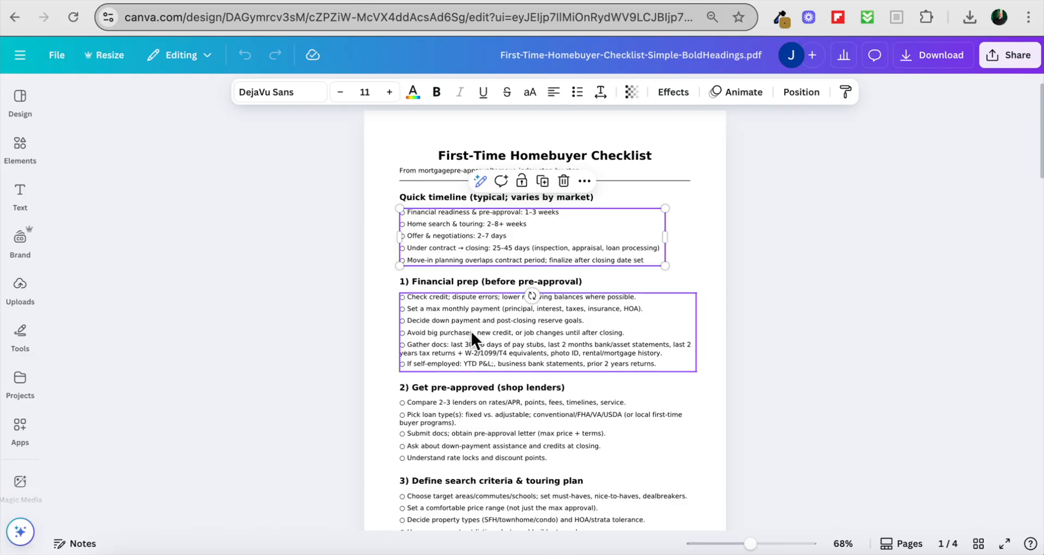
left_click(445, 332)
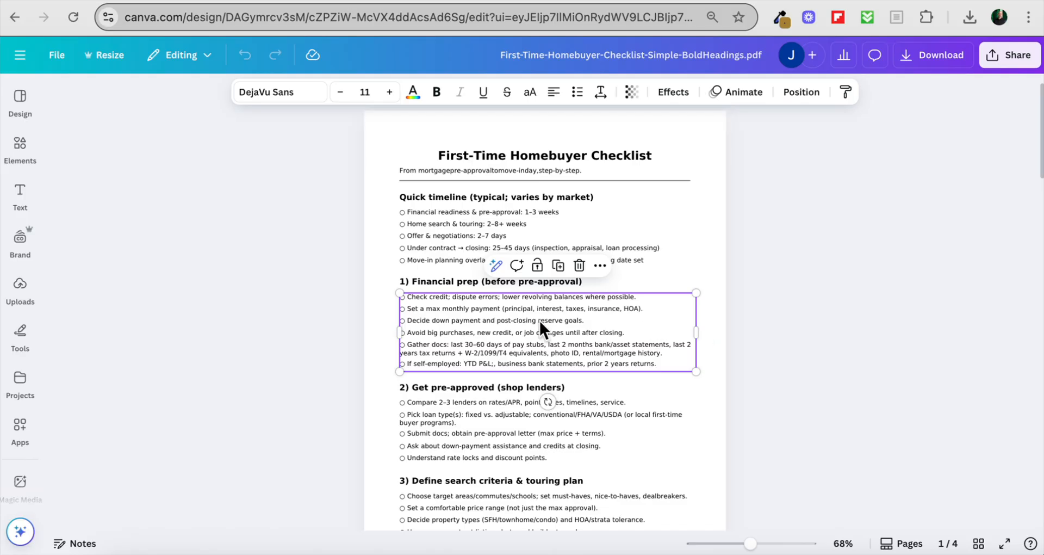
left_click(335, 291)
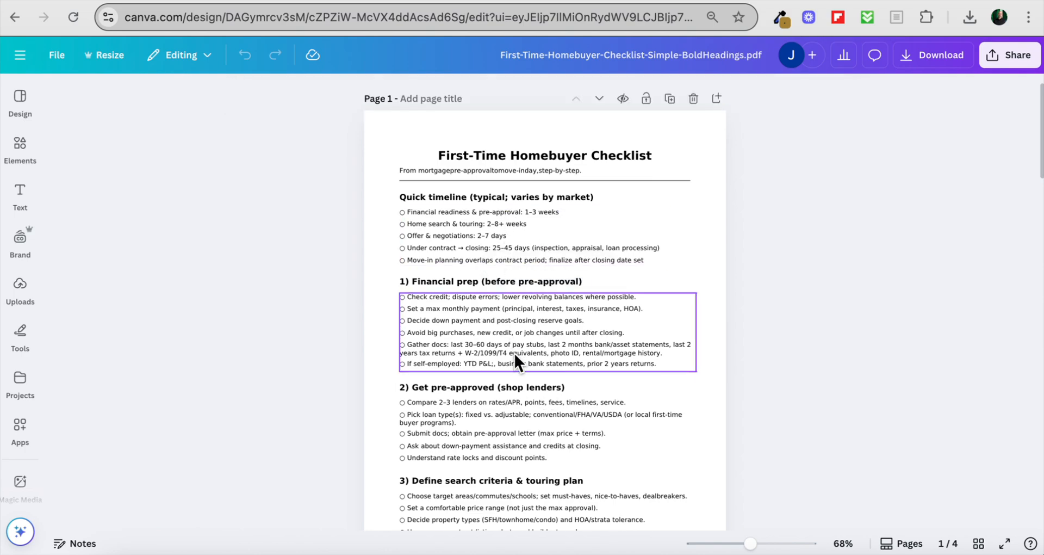
Step: Examine the layout of all four imported checklist pages, including the Tour homes & evaluate text block on page 2
scroll(517, 402, "down", 2)
scroll(518, 387, "up", 3)
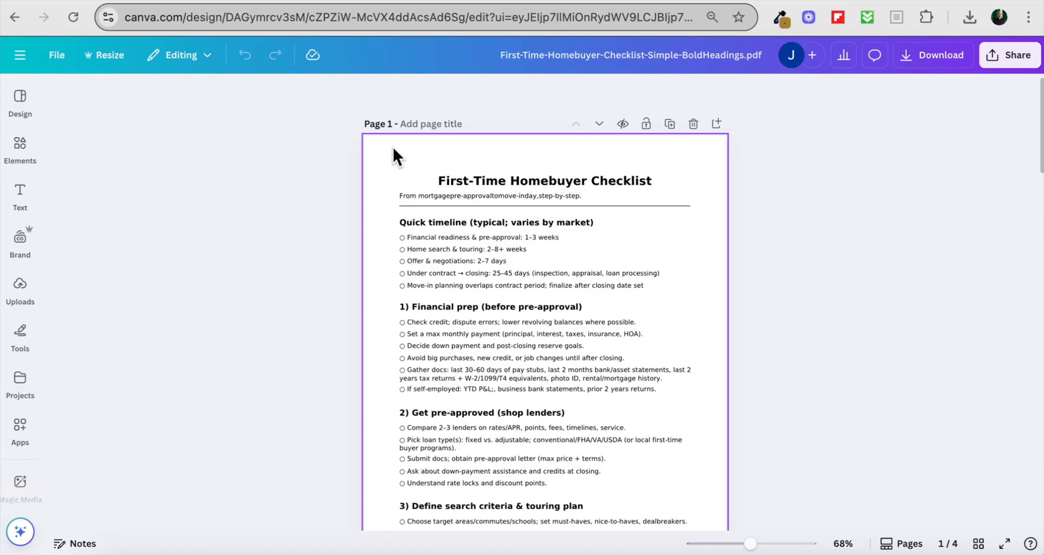
scroll(579, 319, "down", 3)
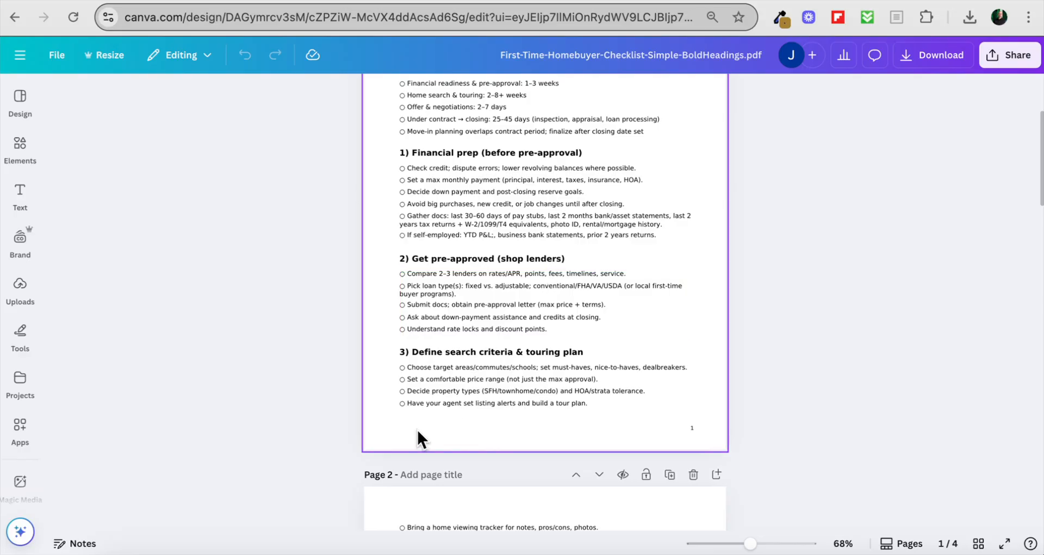
scroll(541, 326, "up", 3)
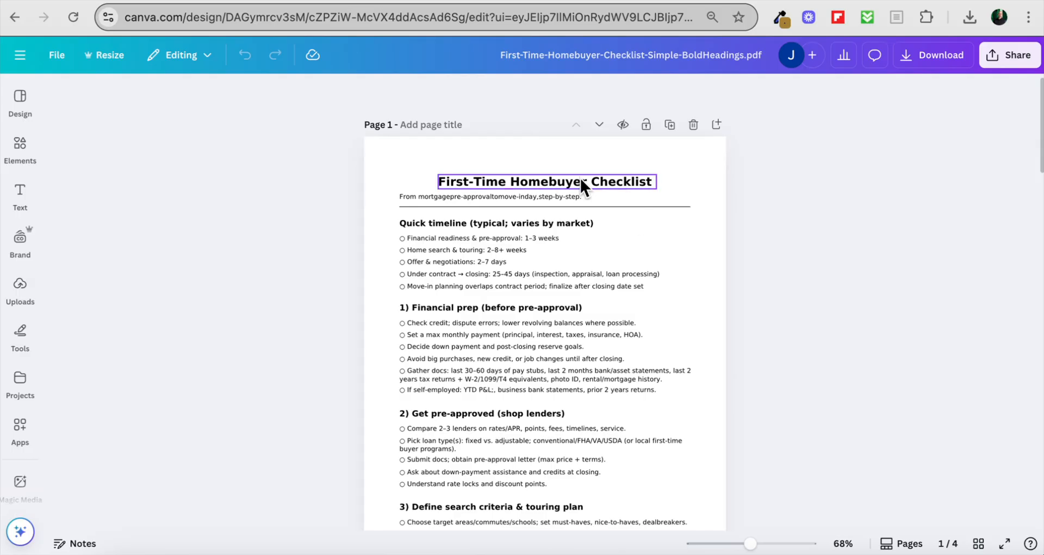
scroll(527, 284, "down", 1)
scroll(529, 289, "down", 5)
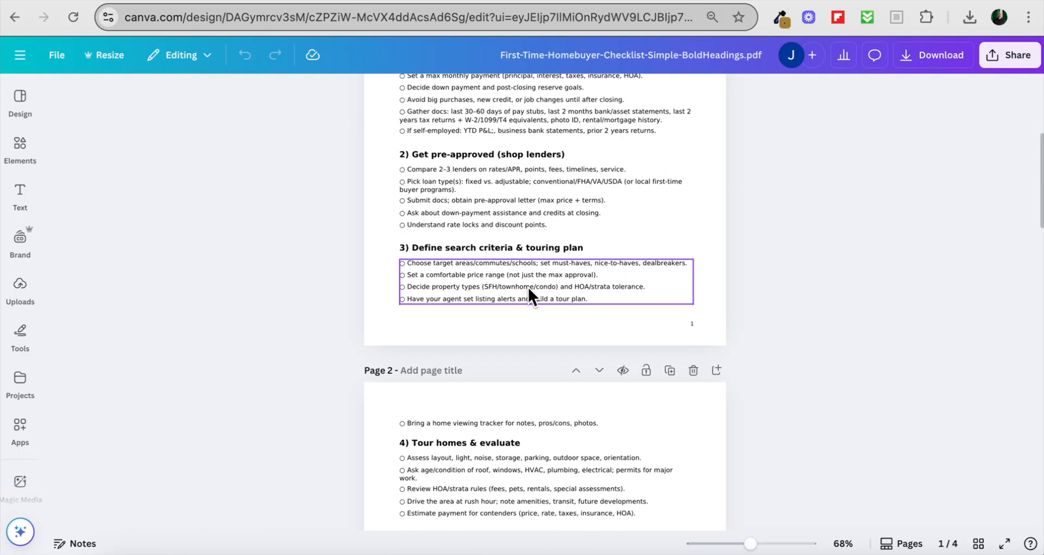
scroll(531, 332, "down", 20)
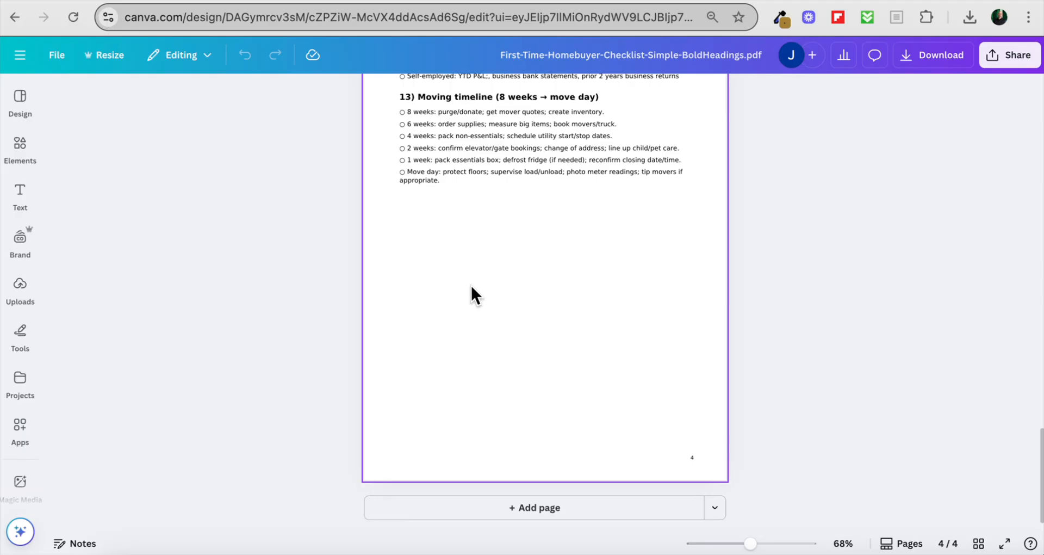
scroll(473, 287, "up", 20)
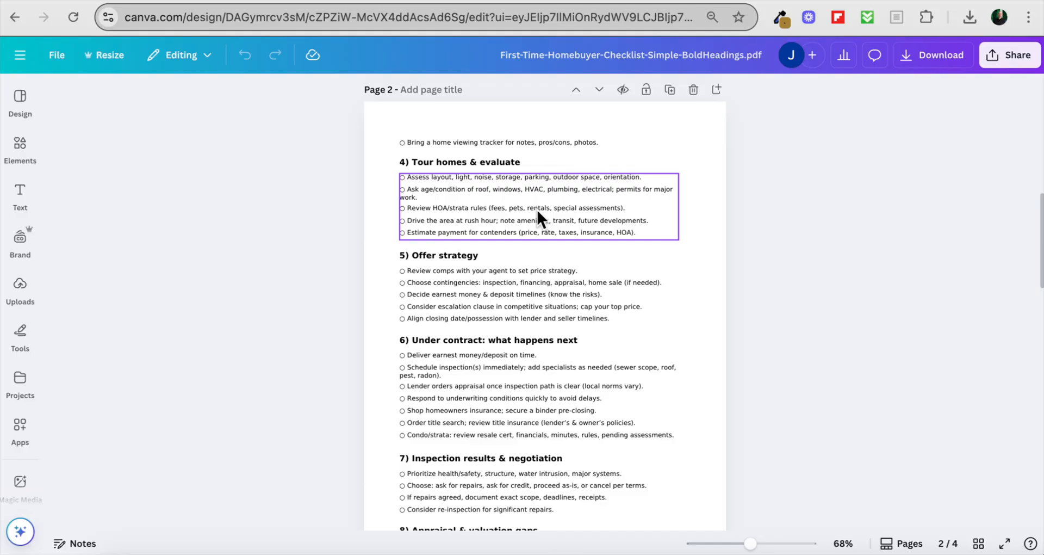
left_click(467, 191)
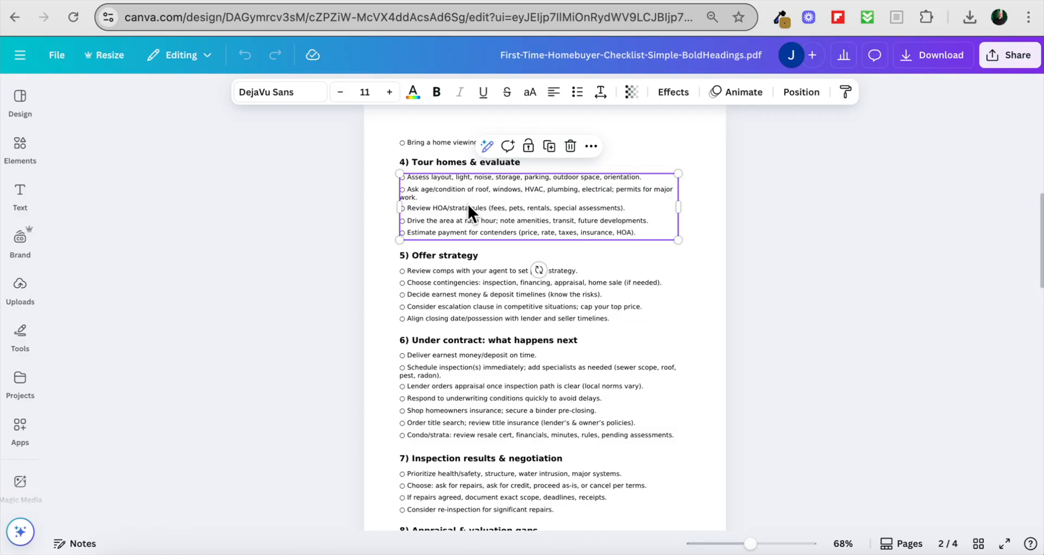
scroll(535, 210, "up", 5)
scroll(537, 184, "up", 5)
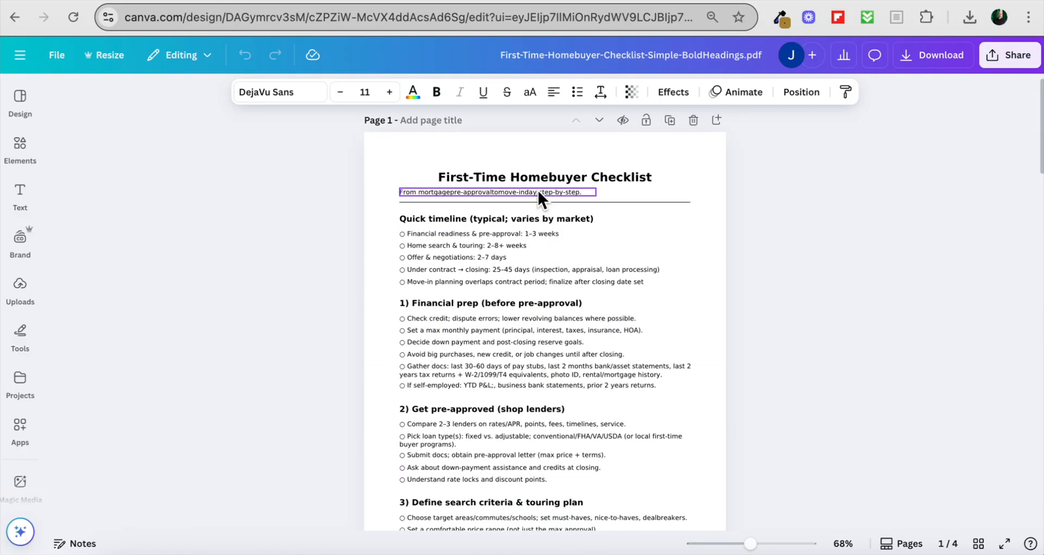
Step: Add a blue square to page 1 and stretch it into a page-wide band, about 2.1 high, over the Quick timeline section
left_click(29, 151)
left_click(66, 202)
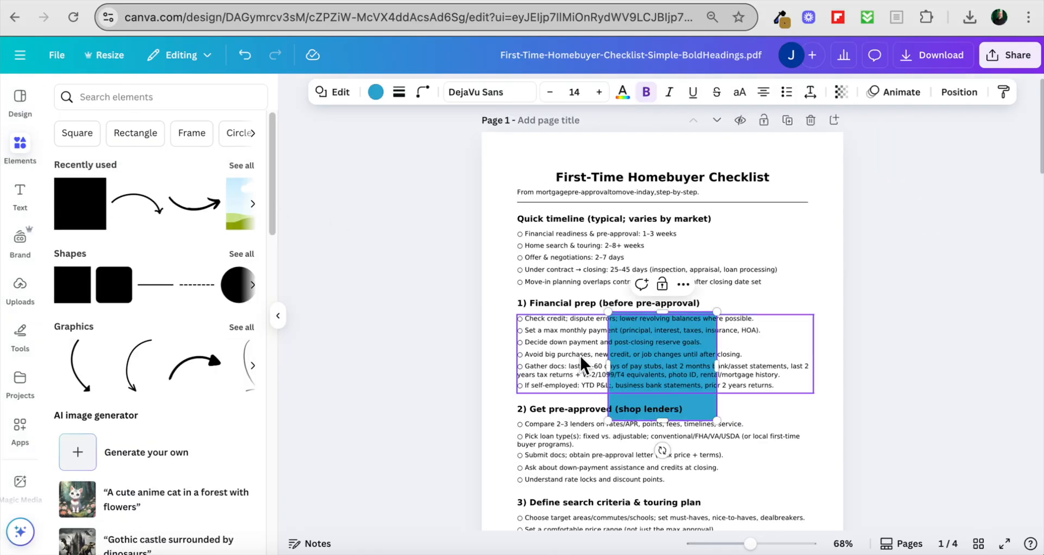
left_click_drag(692, 414, 531, 296)
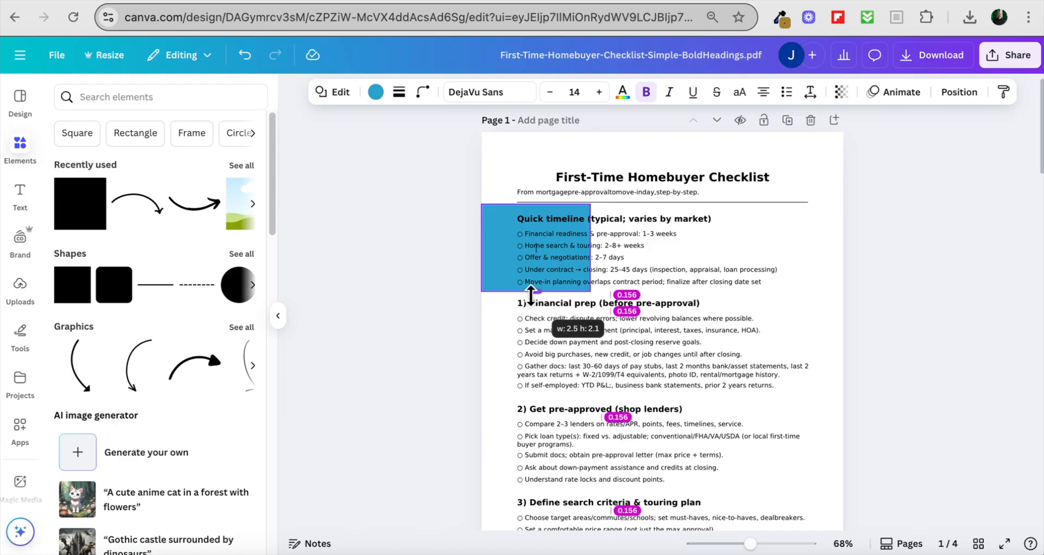
left_click_drag(591, 248, 845, 264)
Step: Set the blue band's transparency to 23 so that the Quick timeline text reads clearly
left_click(841, 92)
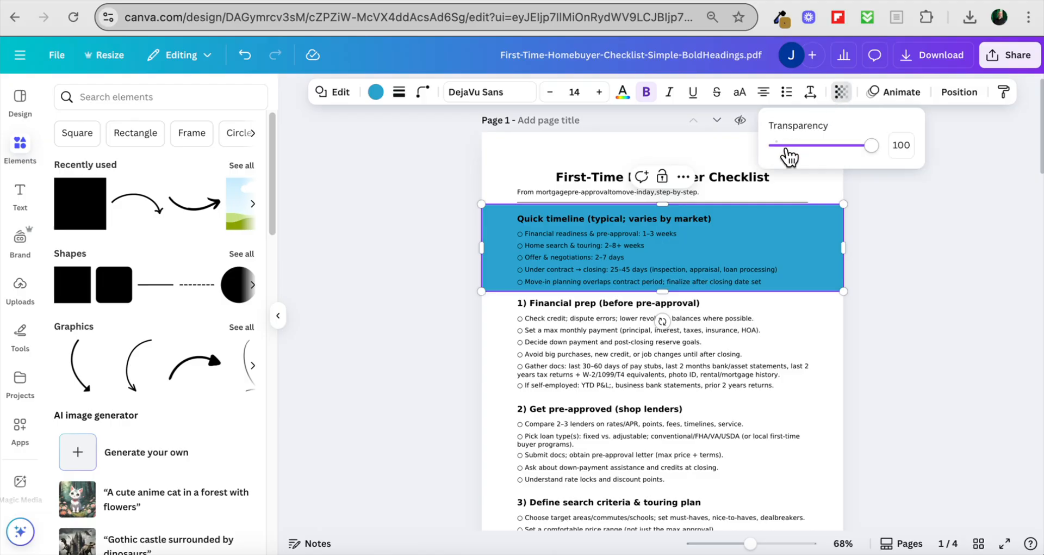
left_click_drag(872, 146, 797, 146)
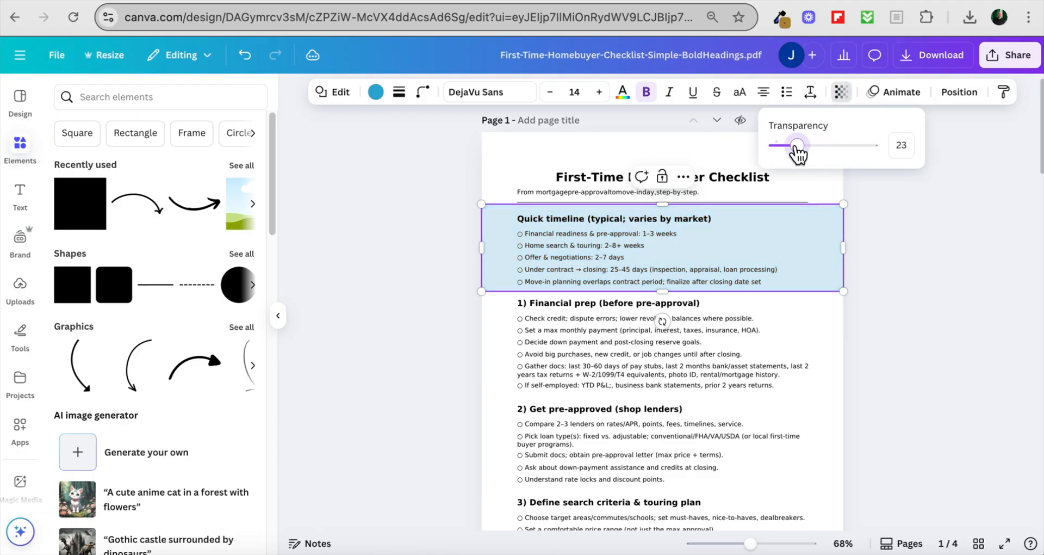
left_click(429, 197)
left_click(400, 250)
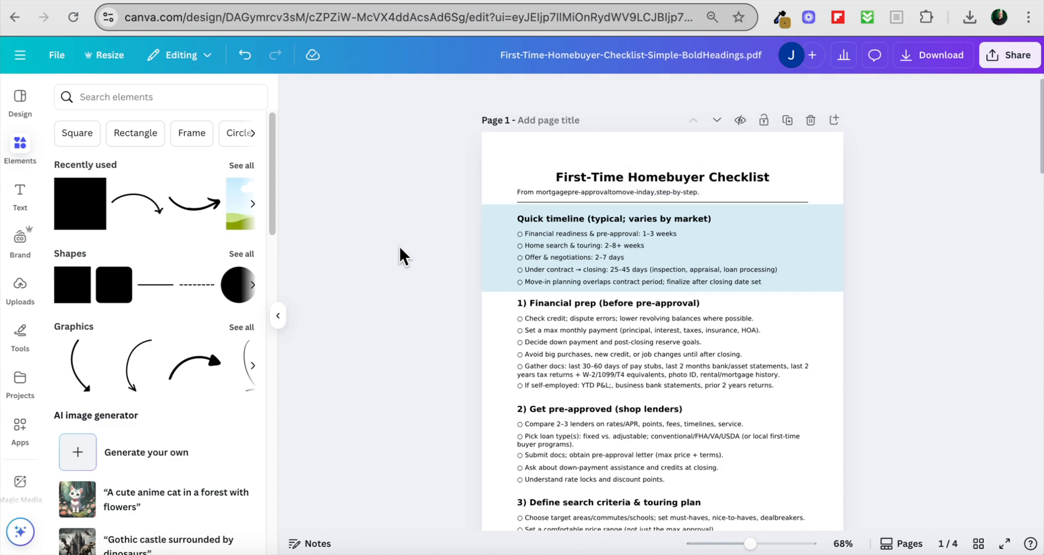
Step: Duplicate the light blue band over section 2, Get pre-approved (shop lenders), and fit it to that section and the page width
left_click(486, 251)
left_click_drag(518, 272, 536, 451)
left_click_drag(662, 485, 662, 487)
left_click_drag(842, 441, 844, 441)
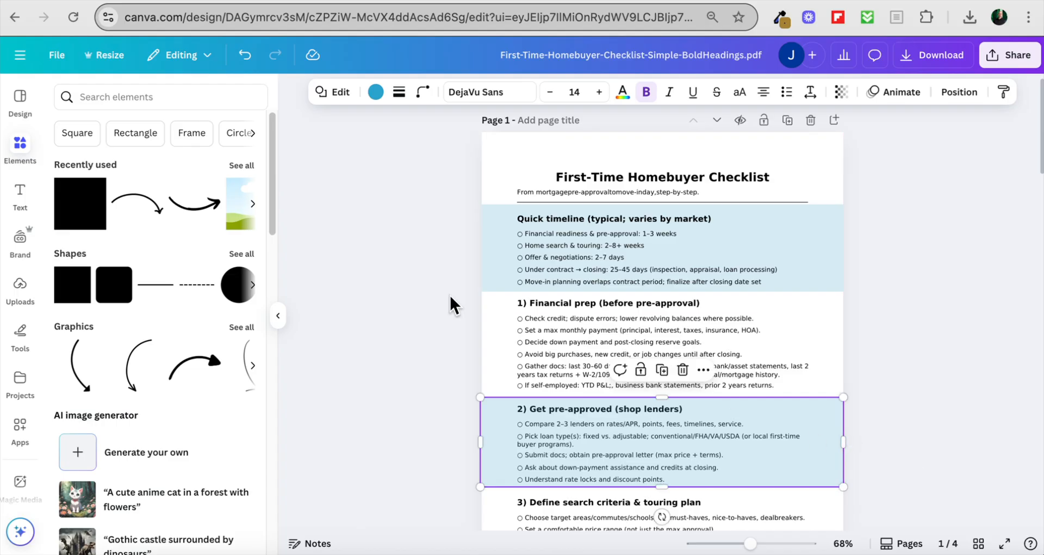
left_click(400, 260)
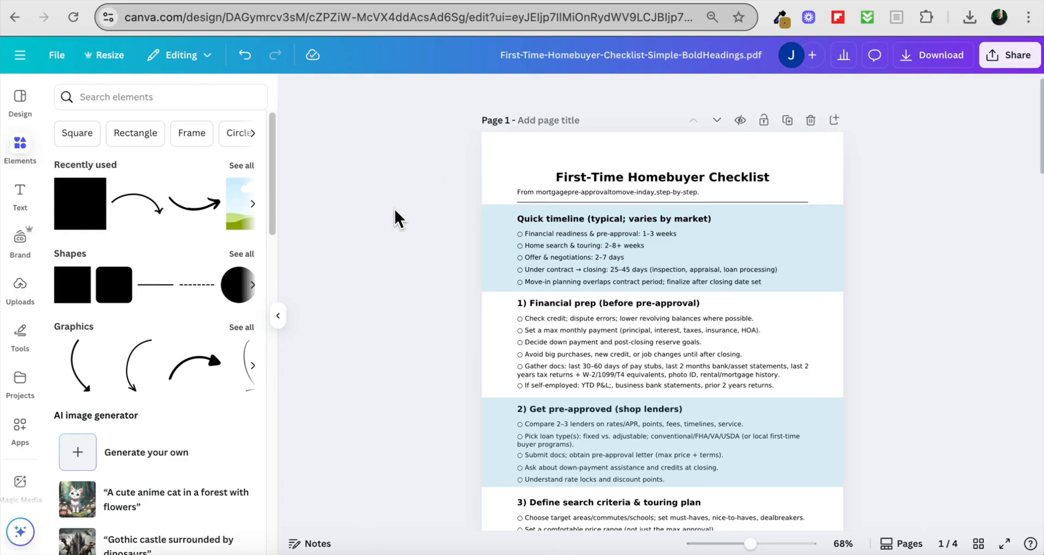
Step: Check the banded first page and view the PDF Standard download options for pages 1–4, leaving them without exporting
scroll(397, 218, "down", 2)
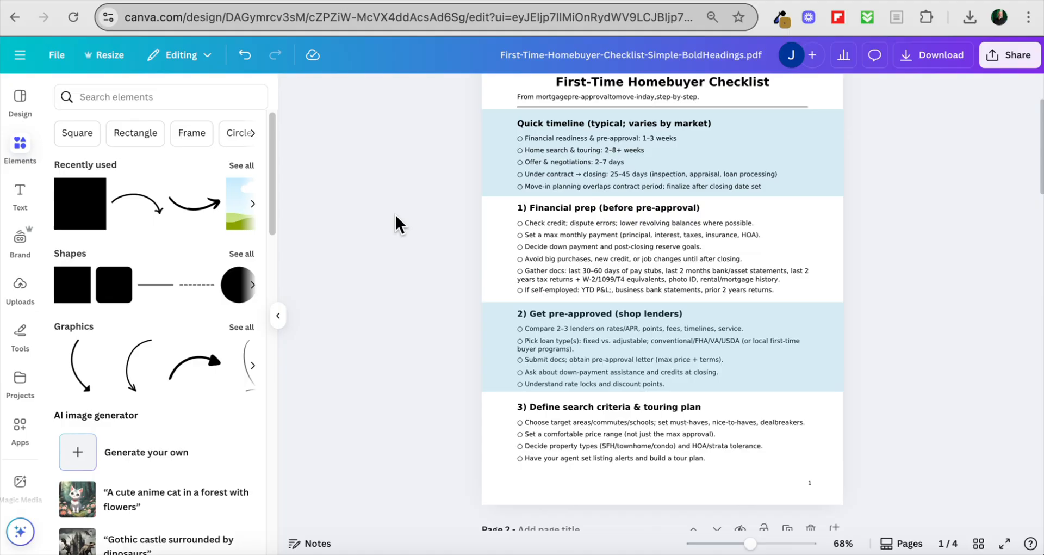
scroll(396, 215, "up", 1)
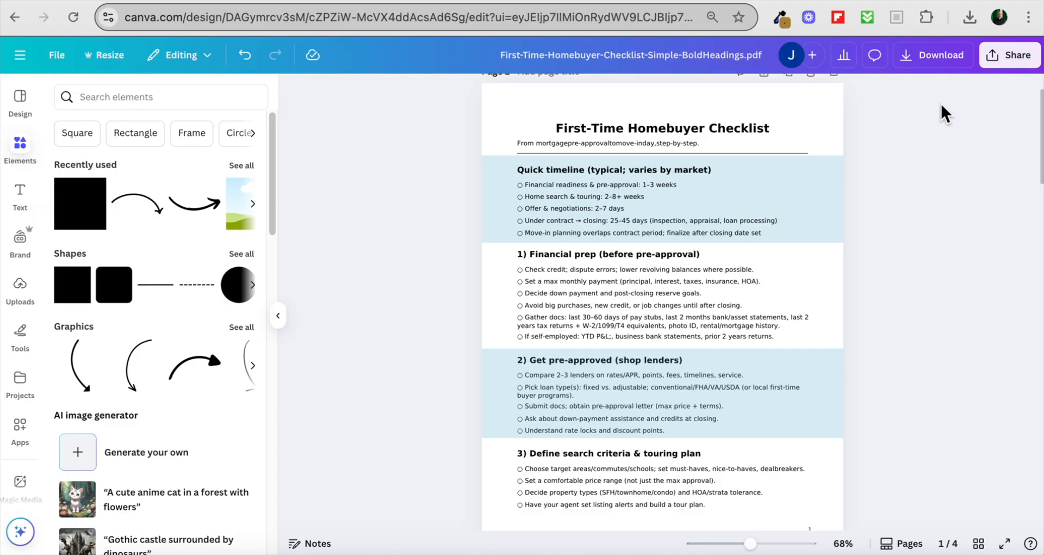
left_click(987, 64)
left_click(812, 322)
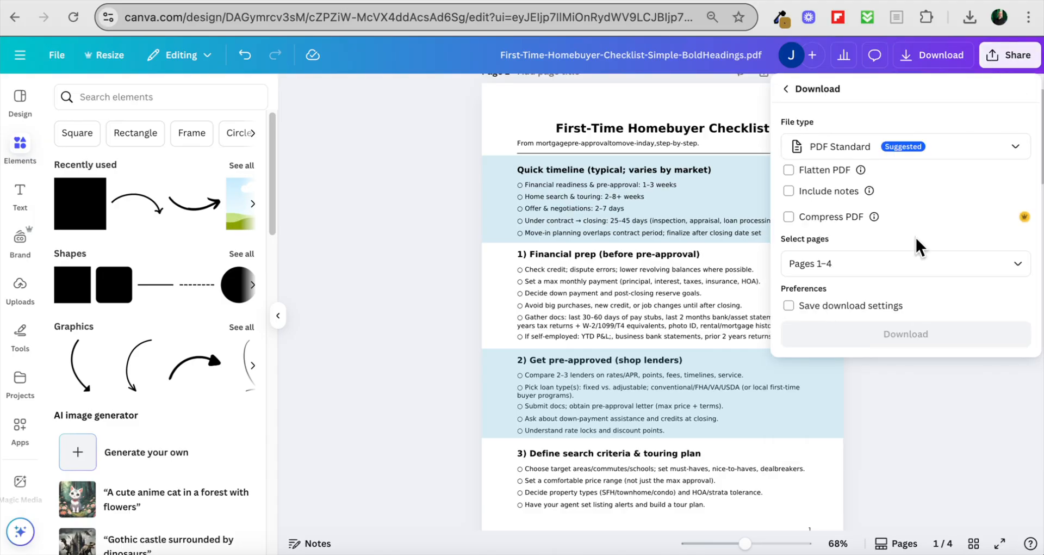
left_click(379, 296)
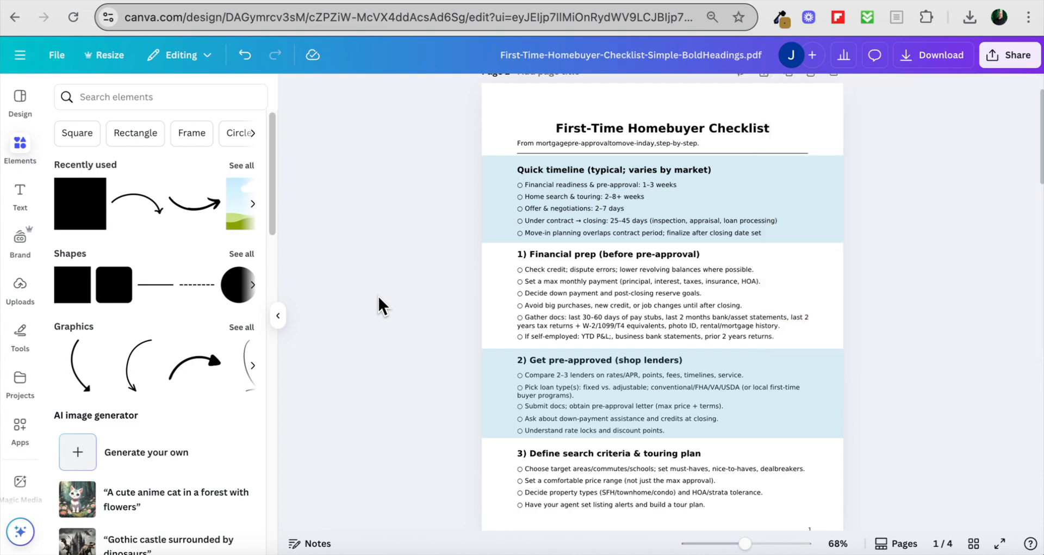